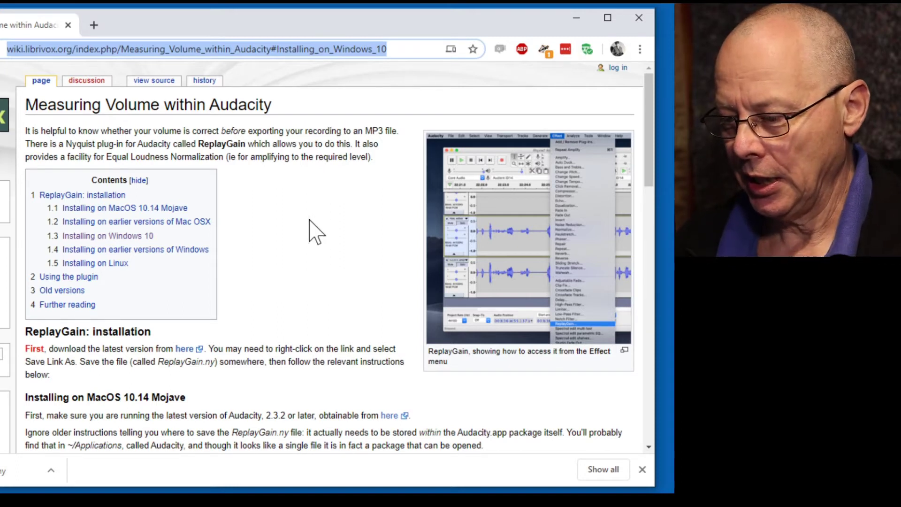
# - Save the ReplayGain.ny plug-in link from Chrome into the Desktop's Replay Gain folder
pyautogui.click(188, 352)
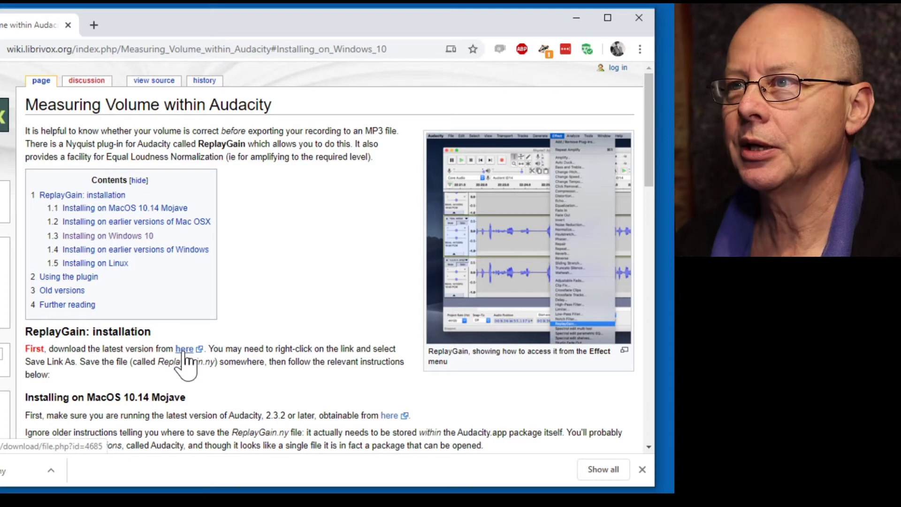
pyautogui.rightClick(184, 352)
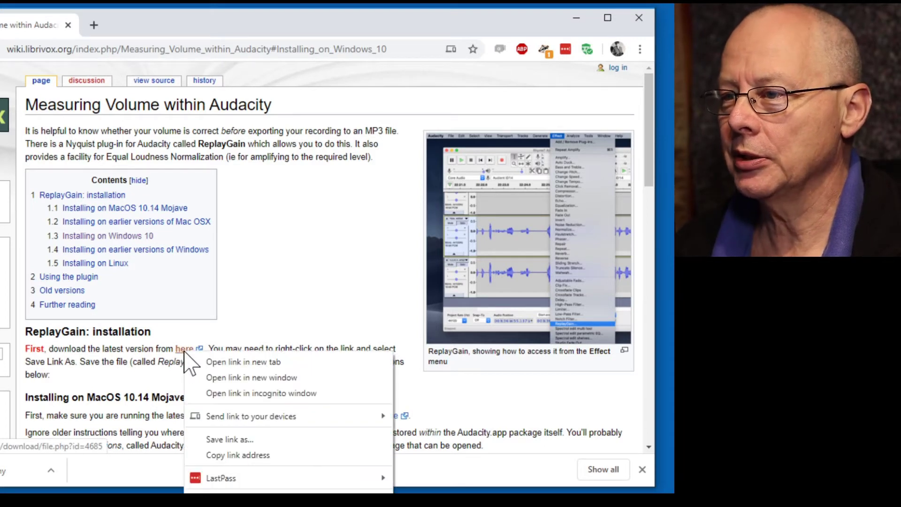
pyautogui.click(237, 440)
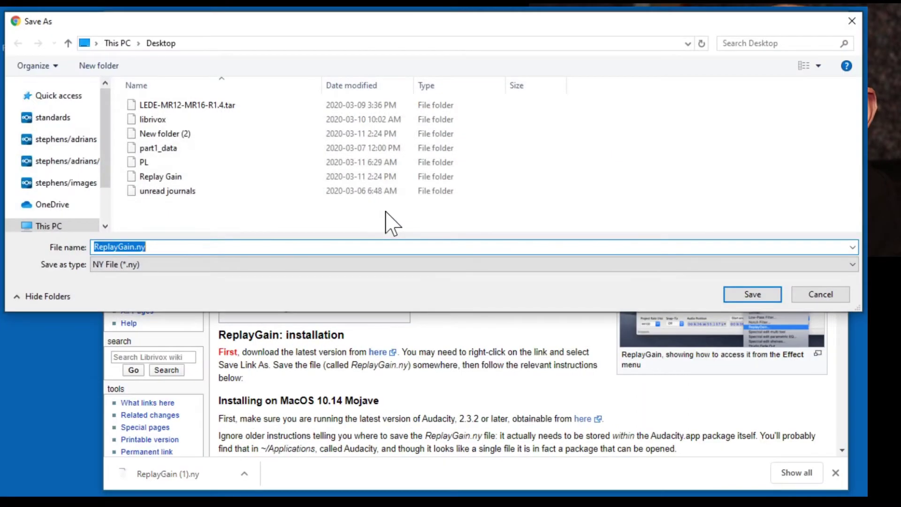
pyautogui.doubleClick(159, 177)
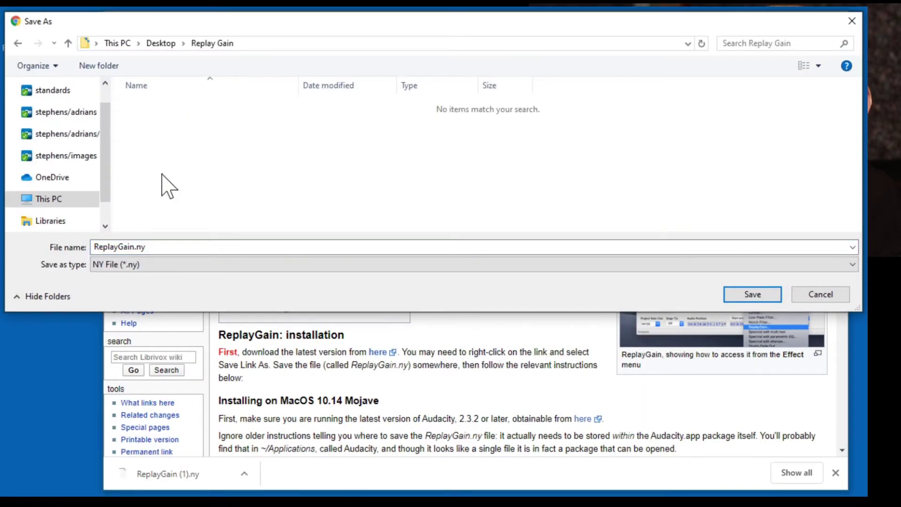
pyautogui.click(753, 294)
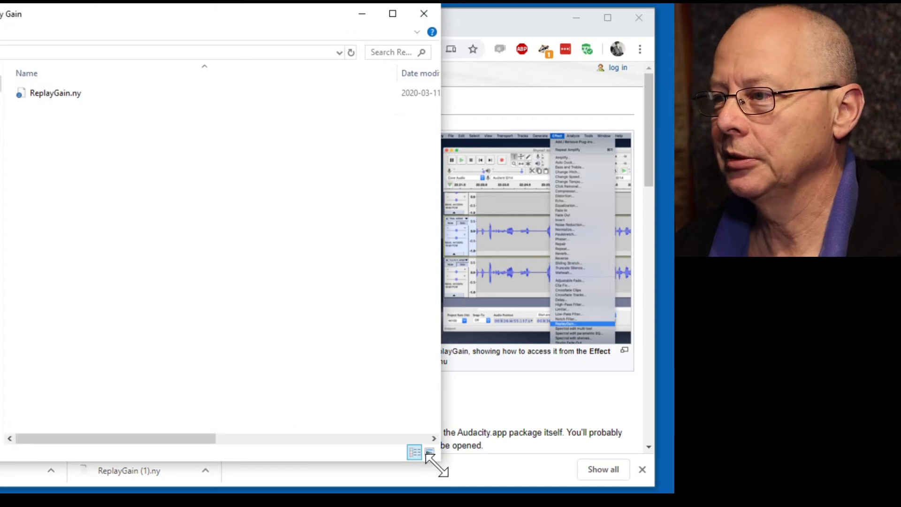
# - Shrink the Replay Gain folder window and open a second File Explorer window beside it
pyautogui.moveTo(439, 461); pyautogui.dragTo(146, 257)
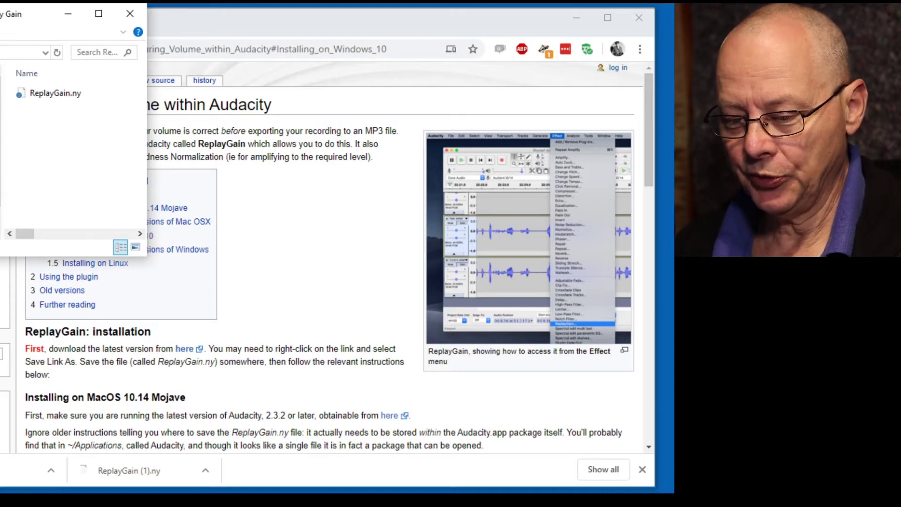
pyautogui.press('super+e')
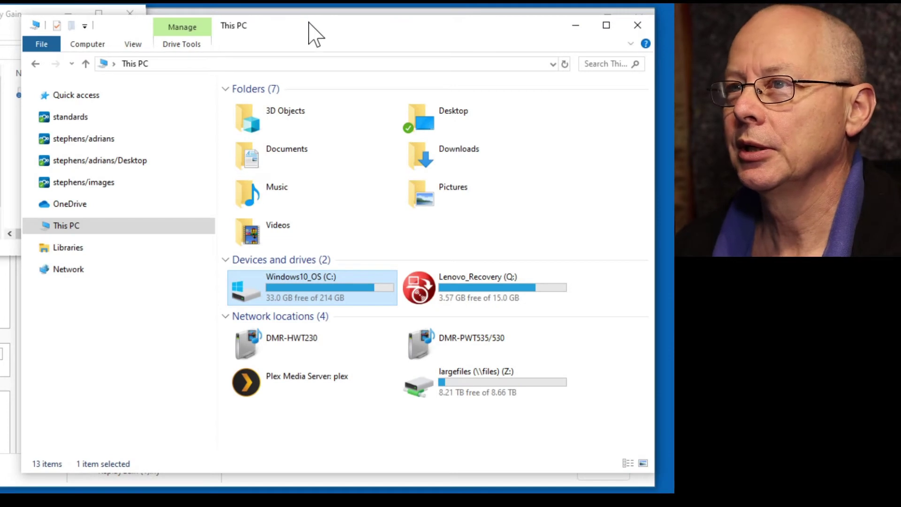
pyautogui.moveTo(308, 22); pyautogui.dragTo(304, 44)
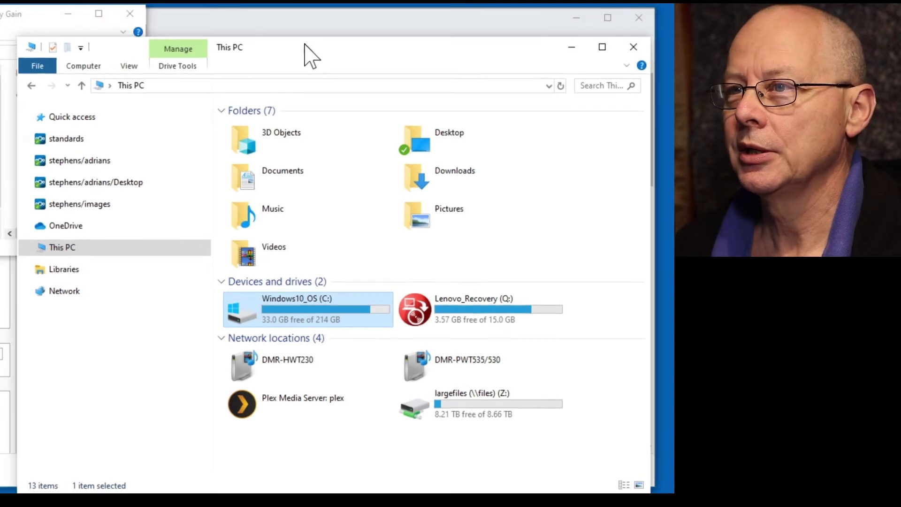
# - Navigate to C:\Program Files (x86)\Audacity\Plug-Ins in the new Explorer window
pyautogui.click(25, 248)
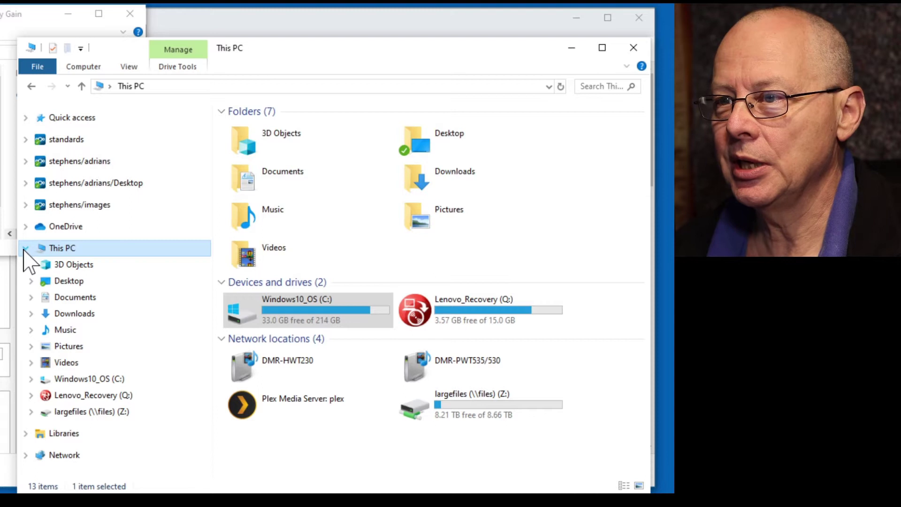
pyautogui.click(31, 379)
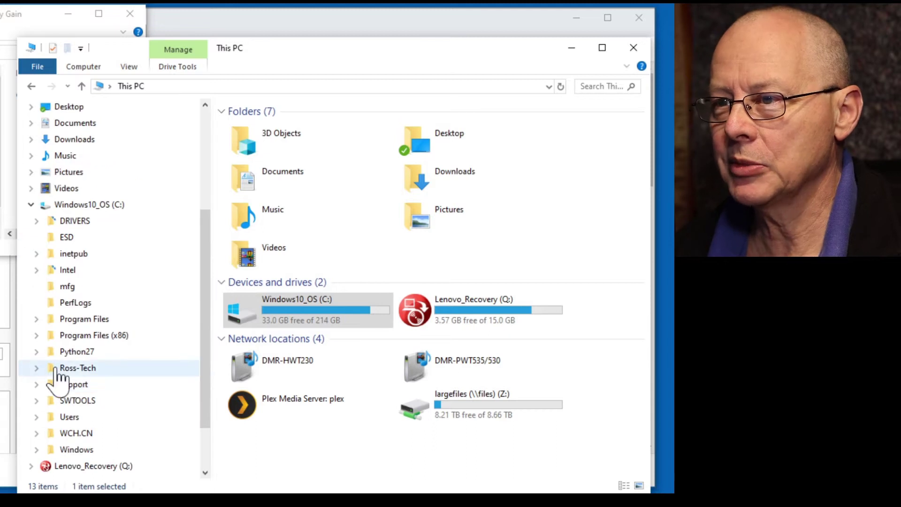
pyautogui.click(36, 336)
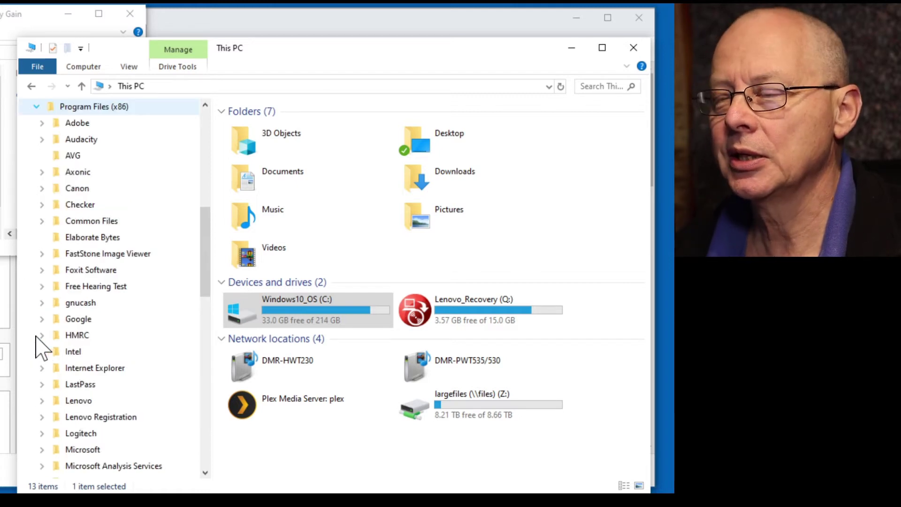
pyautogui.click(42, 140)
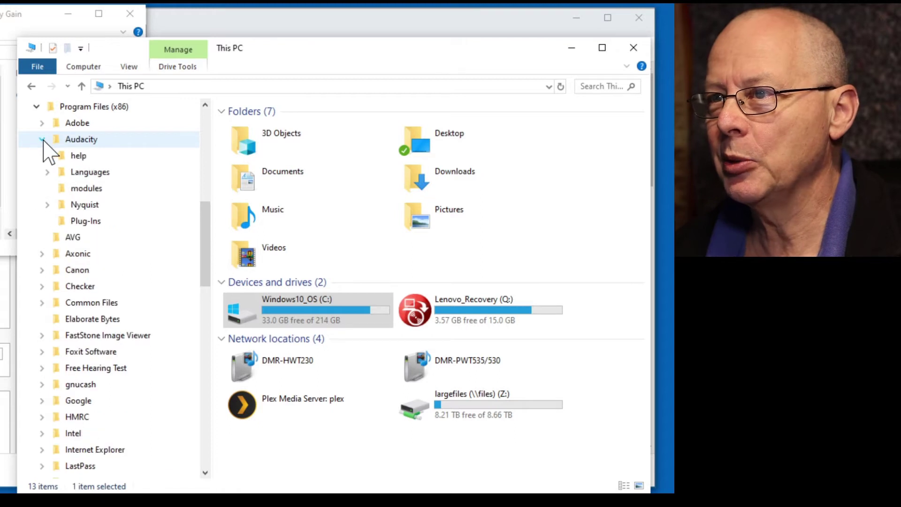
pyautogui.click(87, 224)
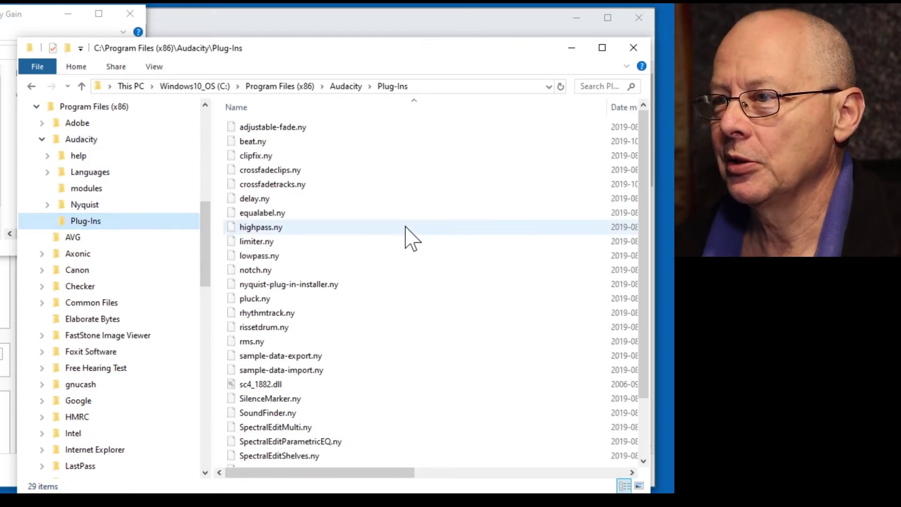
pyautogui.scroll(-2, 407, 233)
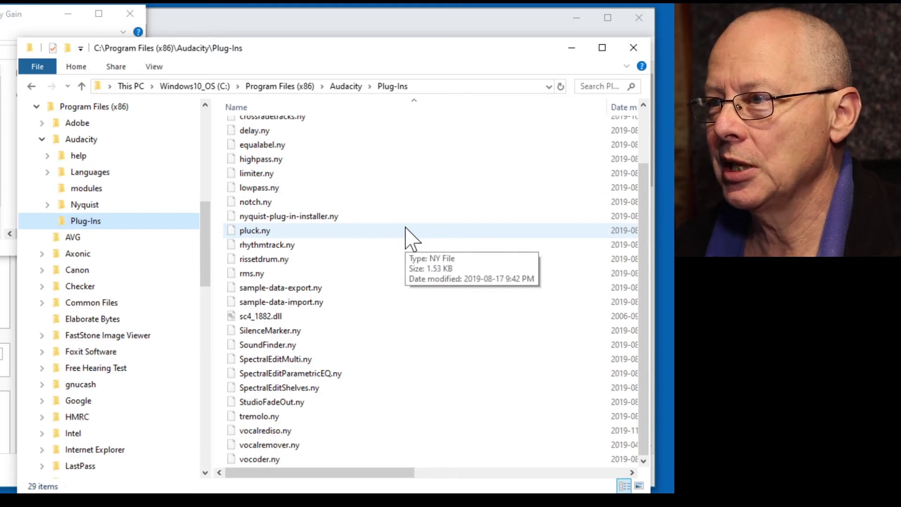
pyautogui.scroll(2, 407, 233)
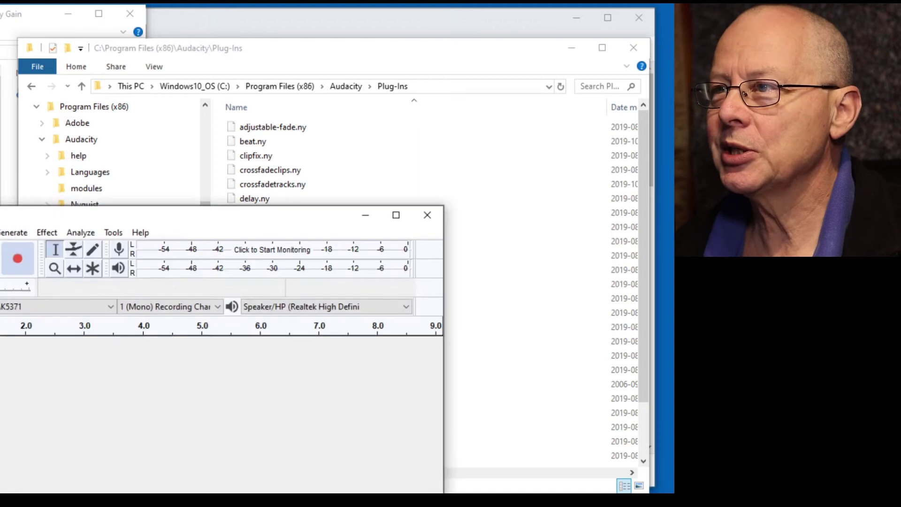
# - Check Audacity's Effect menu for ReplayGain, then close Audacity
pyautogui.moveTo(265, 209); pyautogui.dragTo(384, 38)
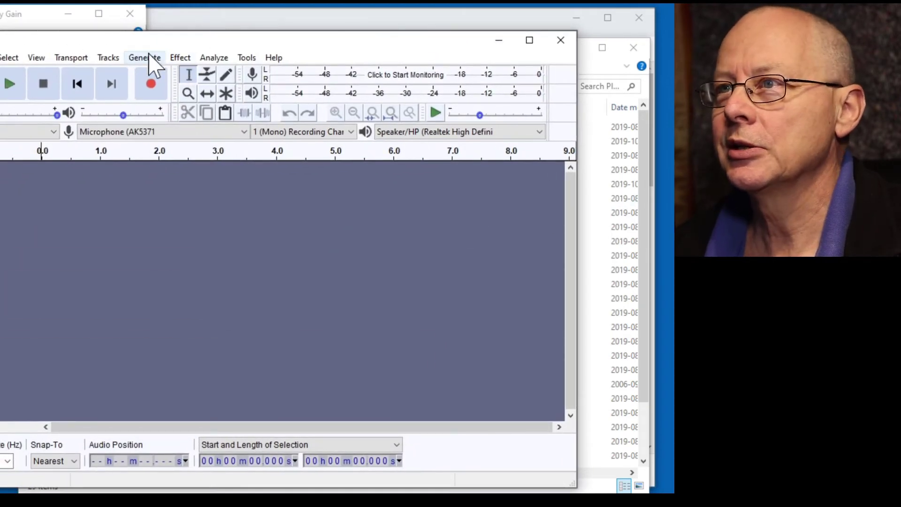
pyautogui.click(181, 58)
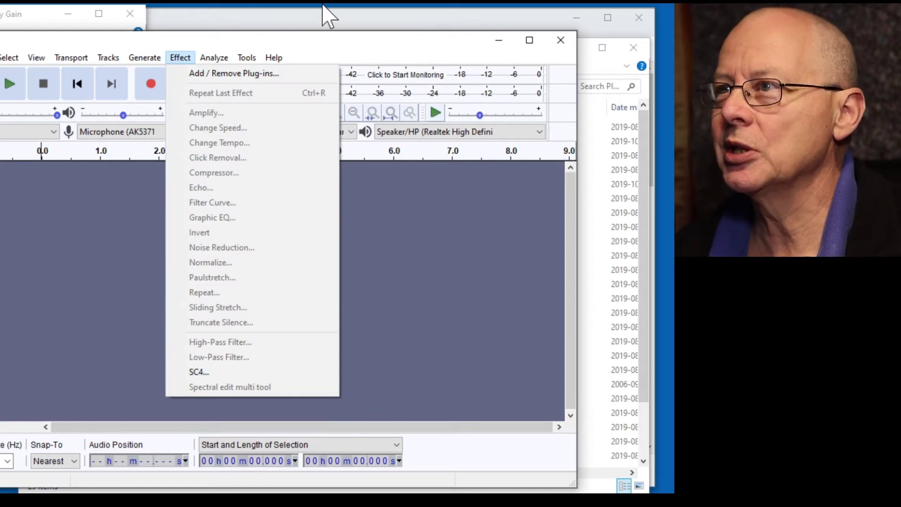
pyautogui.click(561, 40)
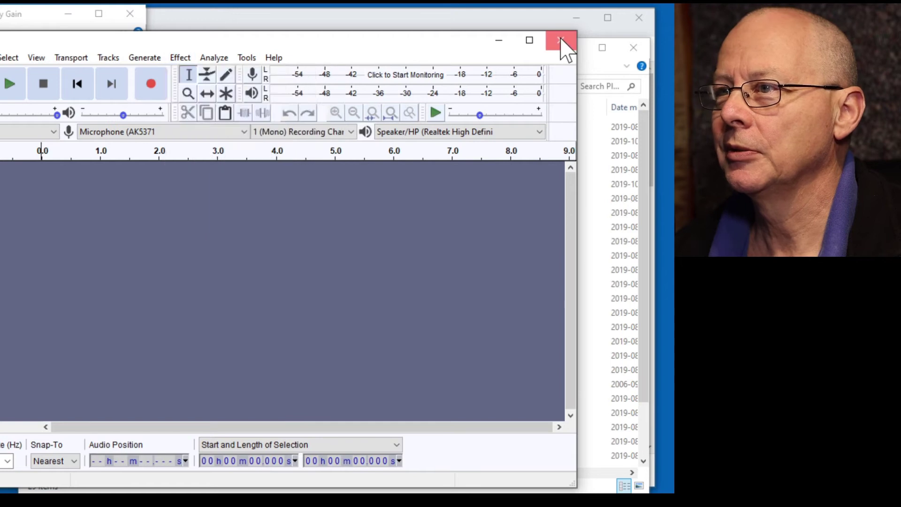
pyautogui.click(562, 41)
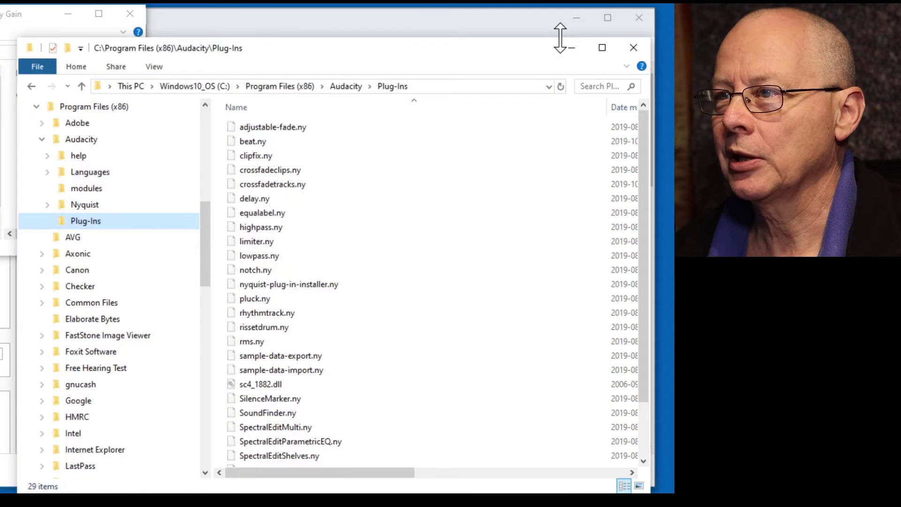
# - Move ReplayGain.ny into the Plug-Ins folder with admin permission, then close the Replay Gain window and browser
pyautogui.click(3, 28)
pyautogui.click(42, 93)
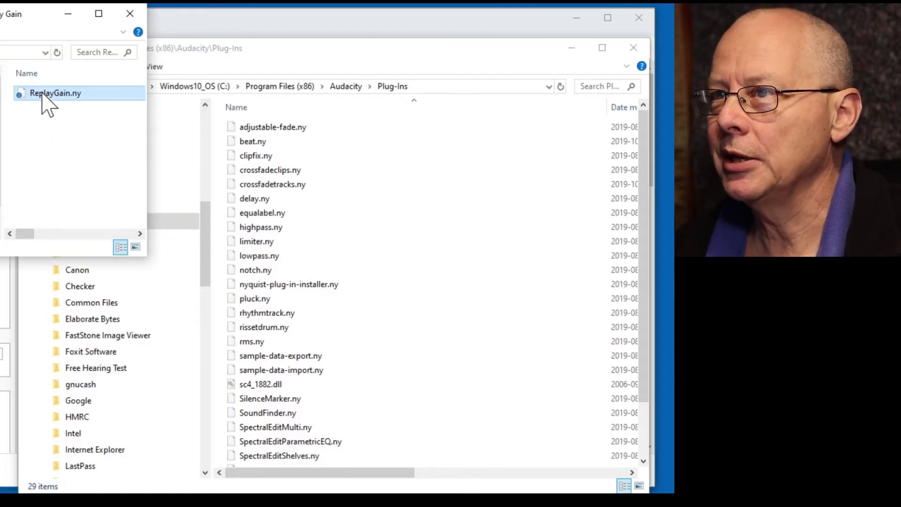
pyautogui.moveTo(42, 94); pyautogui.dragTo(408, 296)
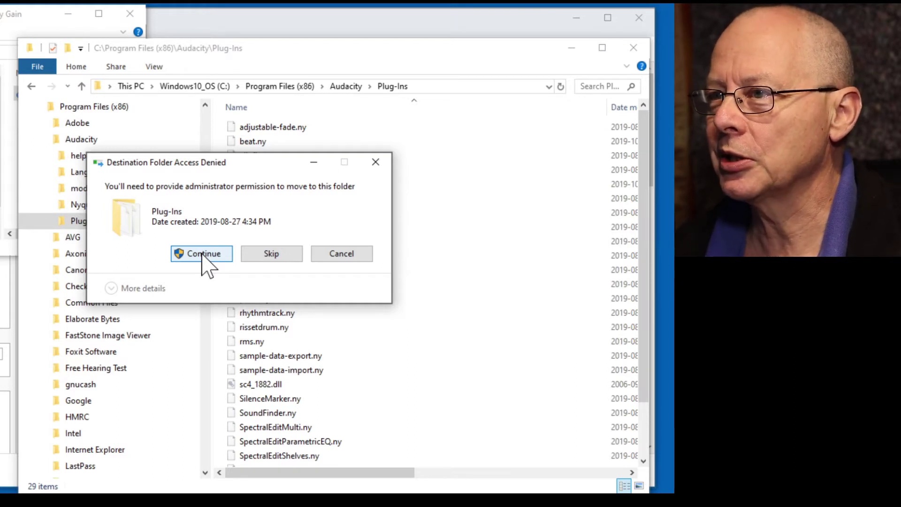
pyautogui.click(203, 254)
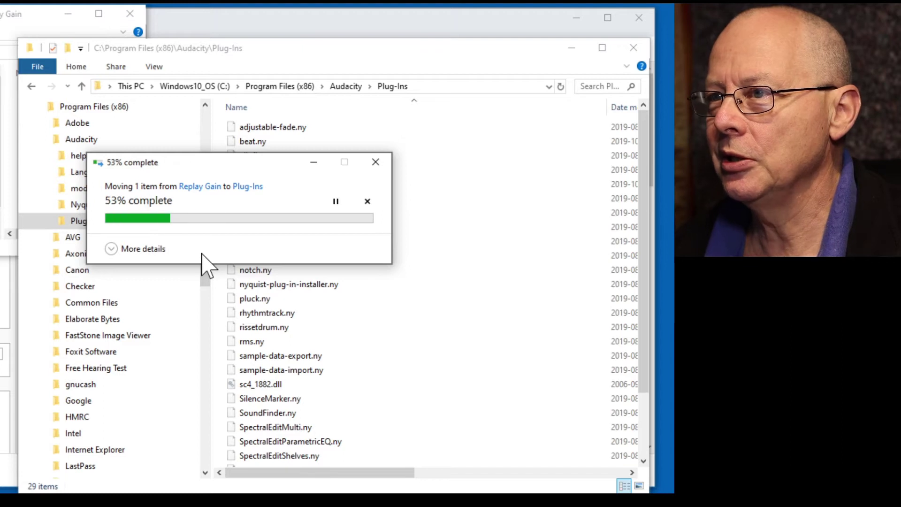
pyautogui.click(128, 15)
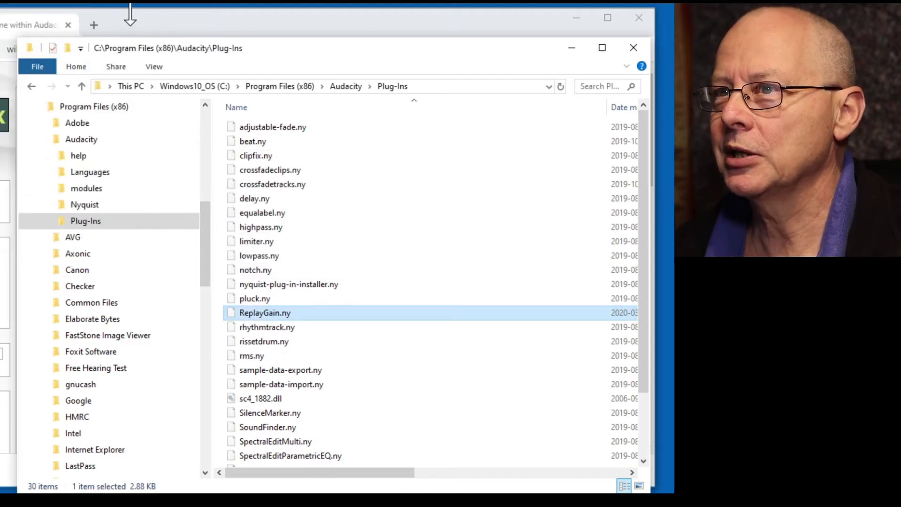
pyautogui.click(639, 17)
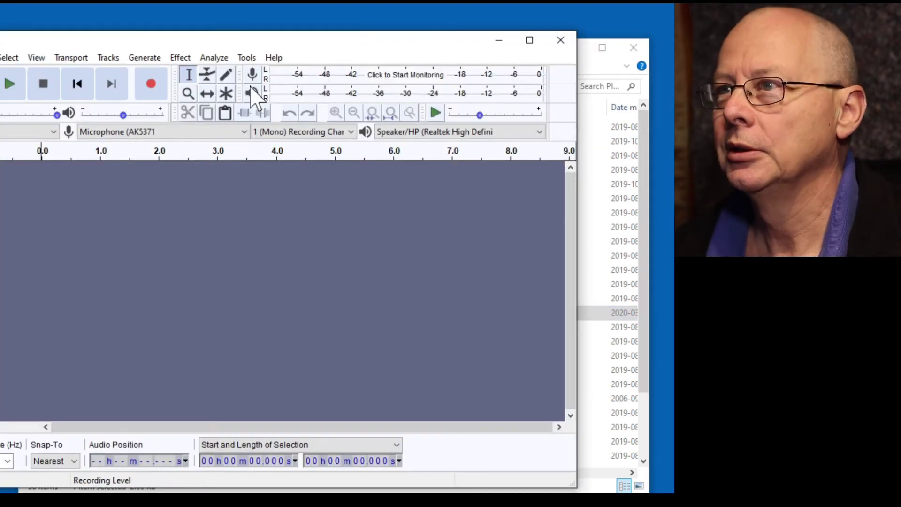
# - Open Manage Plug-ins from the Effect menu and find the ReplayGain entry
pyautogui.click(183, 58)
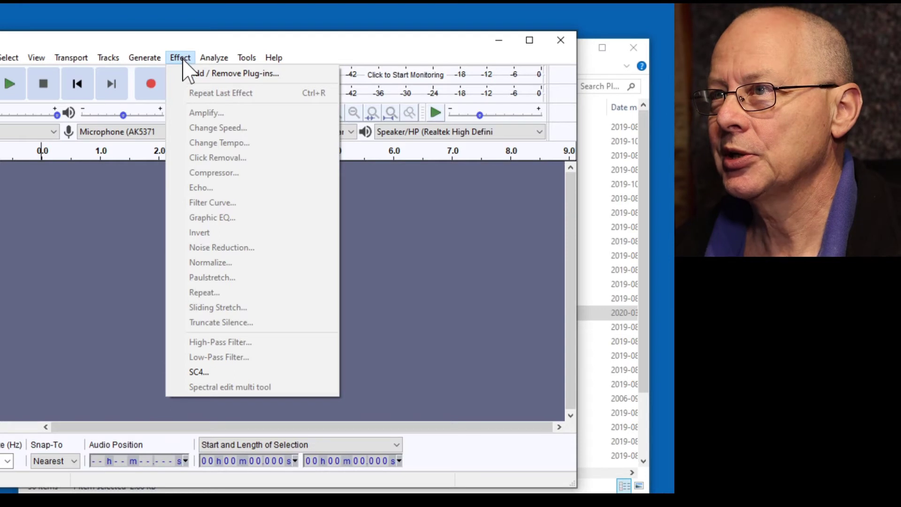
pyautogui.click(216, 76)
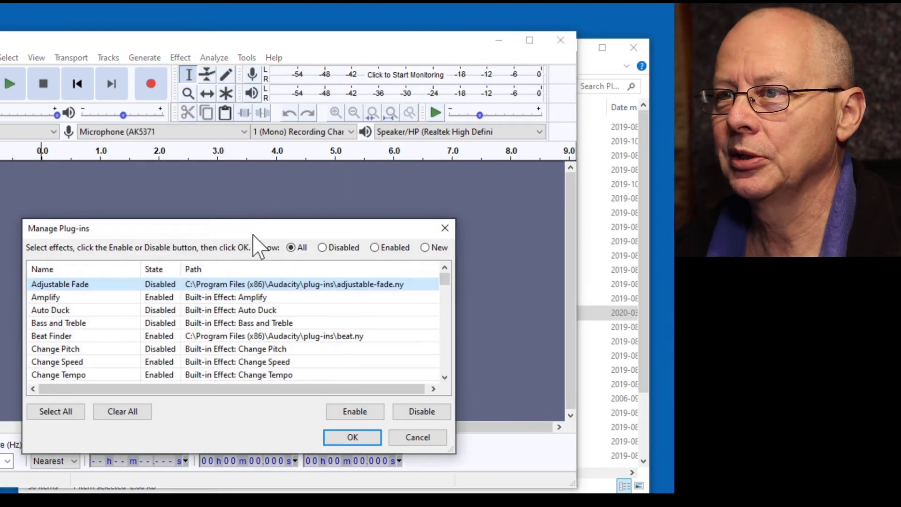
pyautogui.moveTo(252, 229); pyautogui.dragTo(273, 162)
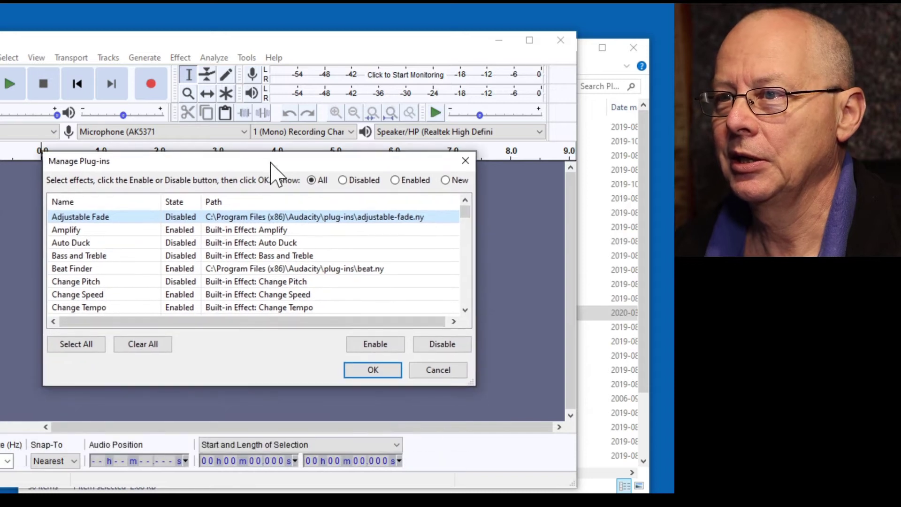
pyautogui.scroll(-1, 284, 247)
pyautogui.scroll(-12, 366, 271)
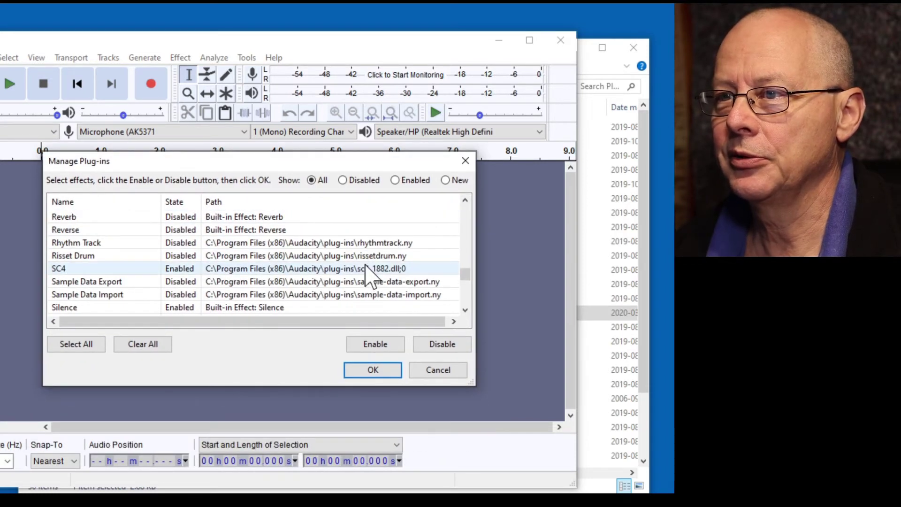
pyautogui.scroll(1, 363, 272)
# - Enable the ReplayGain plug-in and confirm it now appears in the Effect menu
pyautogui.click(249, 243)
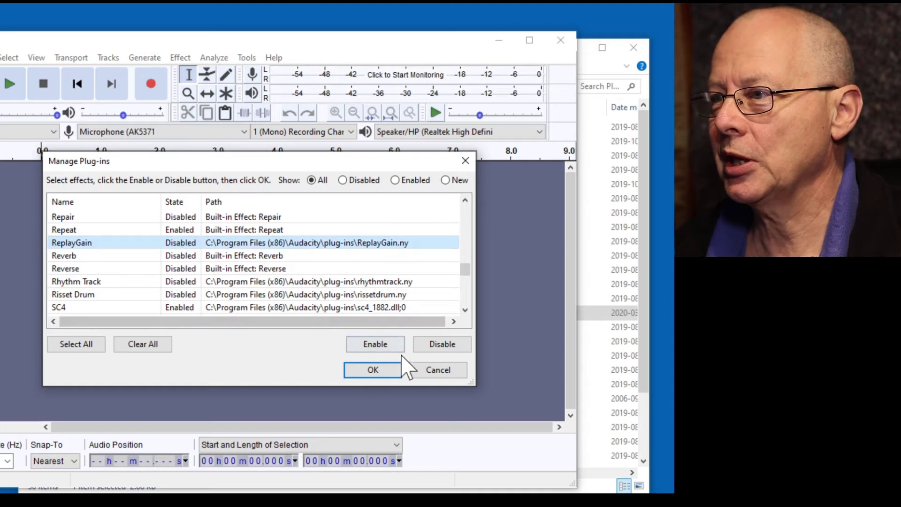
pyautogui.click(370, 346)
pyautogui.click(373, 369)
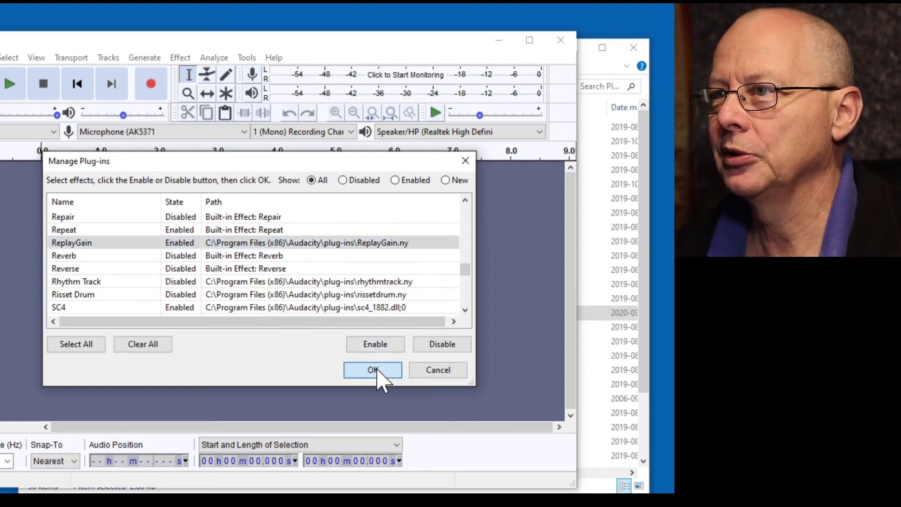
pyautogui.click(181, 58)
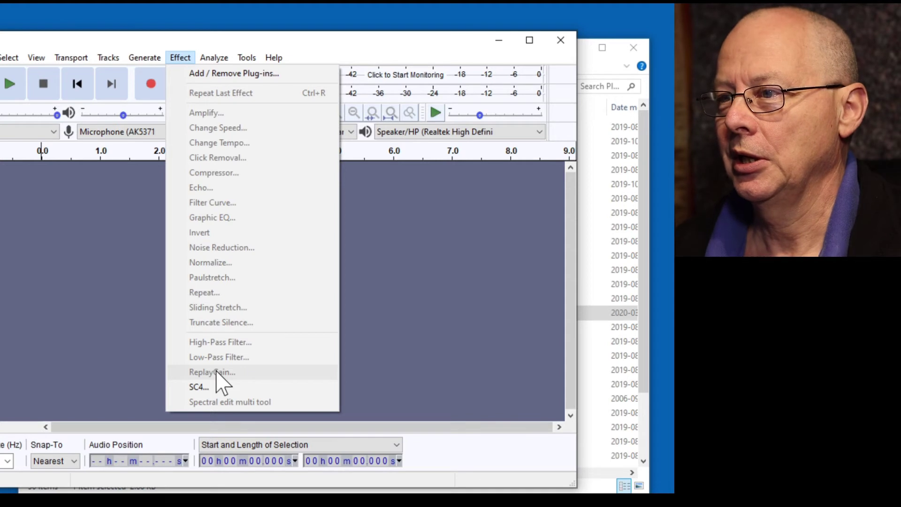
# - Set the recording volume to about 0.4, turn on input monitoring, and start recording a new track
pyautogui.click(114, 321)
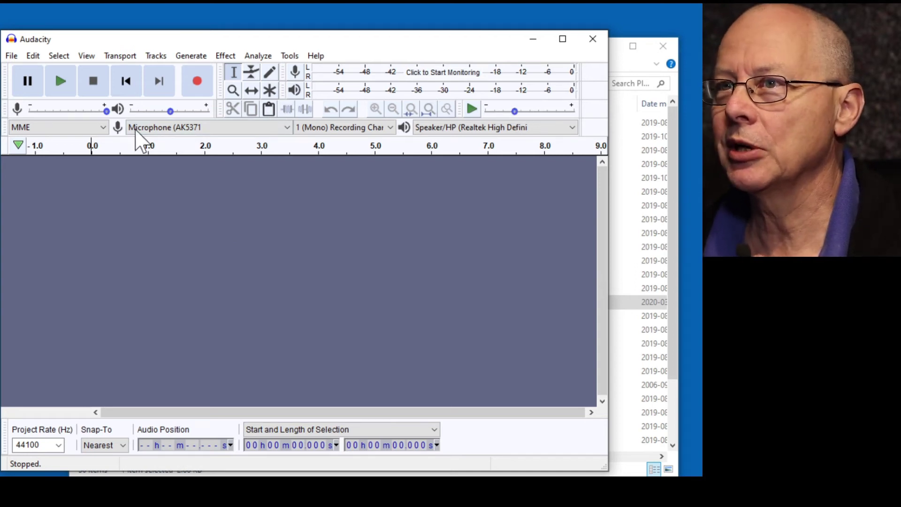
pyautogui.moveTo(107, 112); pyautogui.dragTo(66, 120)
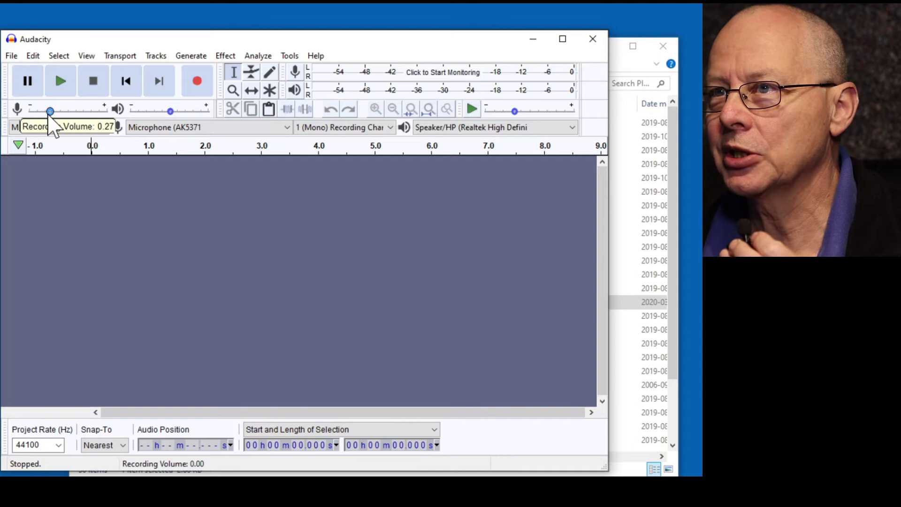
pyautogui.moveTo(49, 114); pyautogui.dragTo(43, 112)
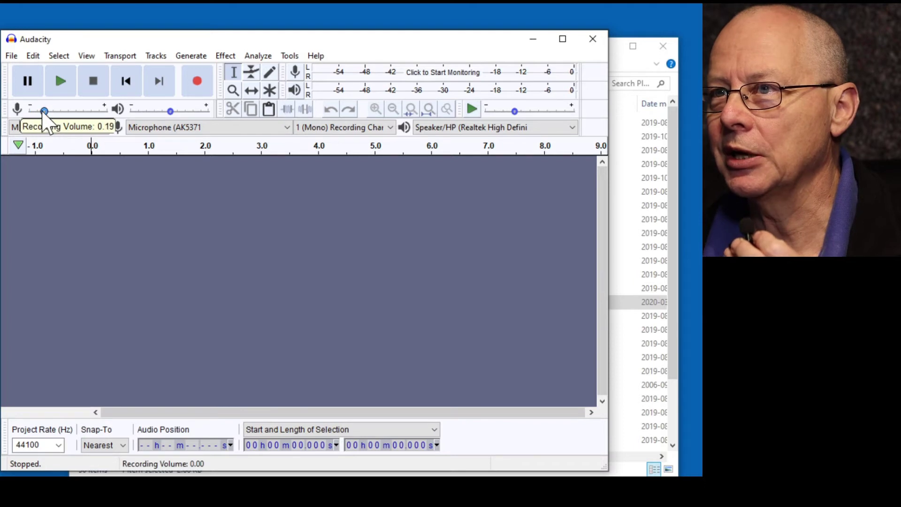
pyautogui.click(454, 72)
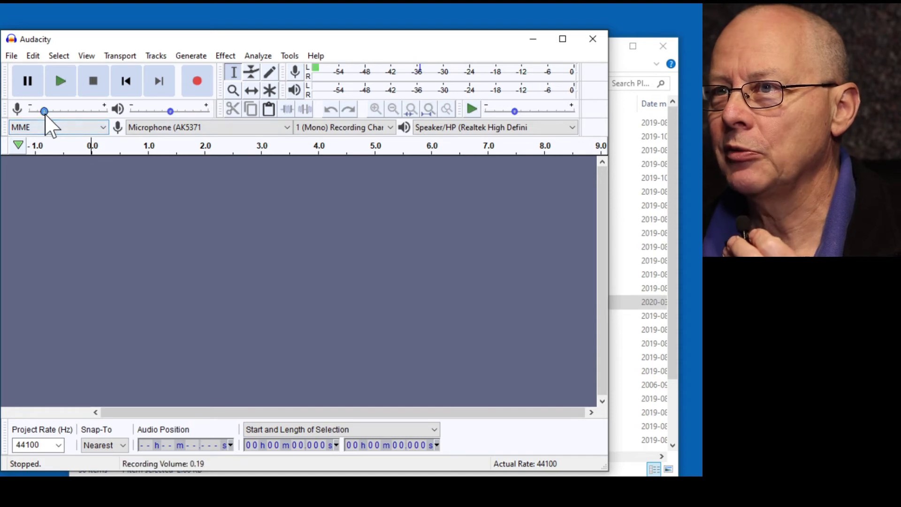
pyautogui.moveTo(44, 112); pyautogui.dragTo(115, 112)
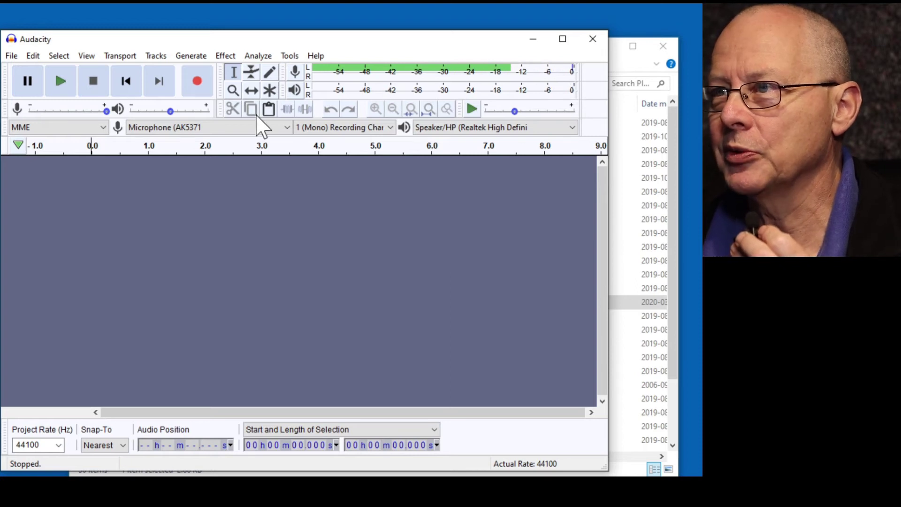
pyautogui.moveTo(106, 111); pyautogui.dragTo(60, 112)
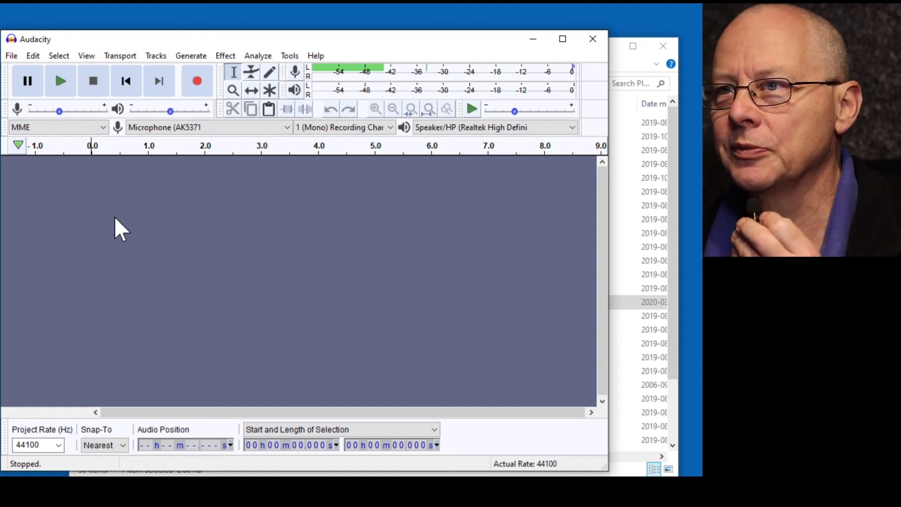
pyautogui.click(197, 85)
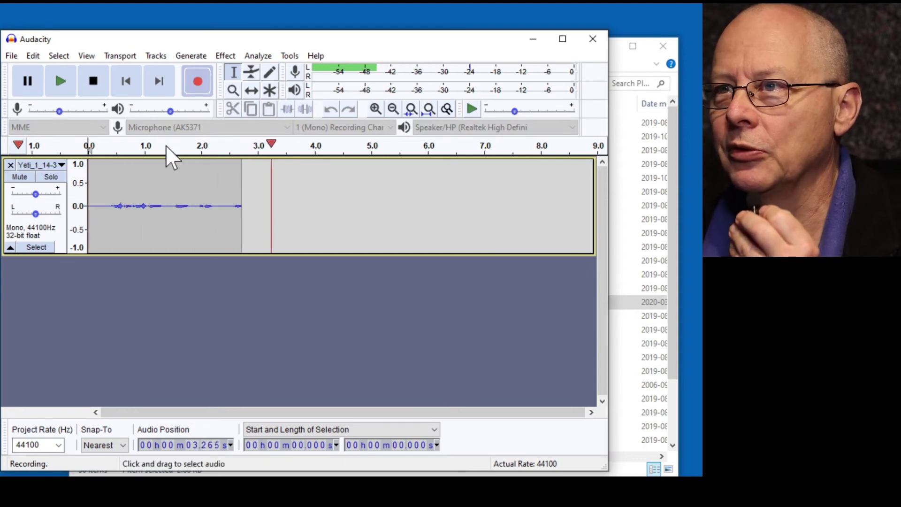
# - Stop recording after about 4.3 seconds of voice
pyautogui.click(94, 81)
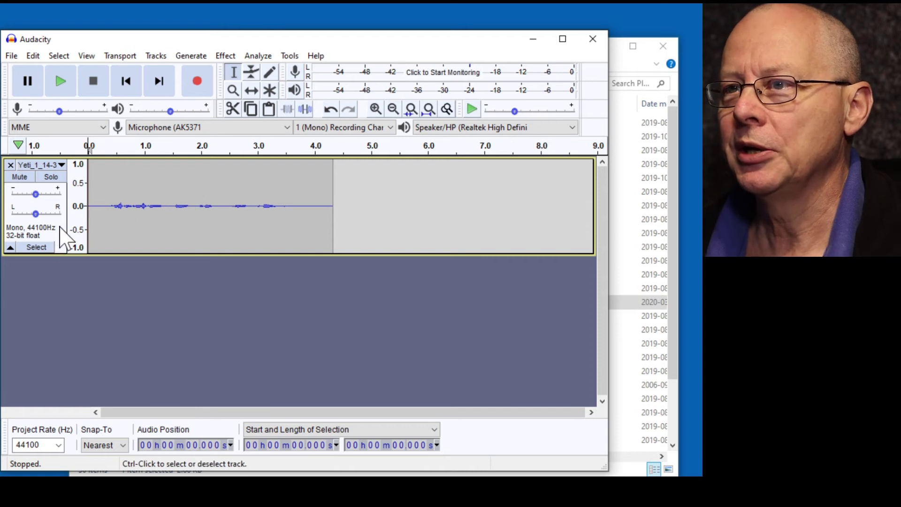
# - Apply ReplayGain to the whole 4.3-second clip, then play it back and stop
pyautogui.click(39, 246)
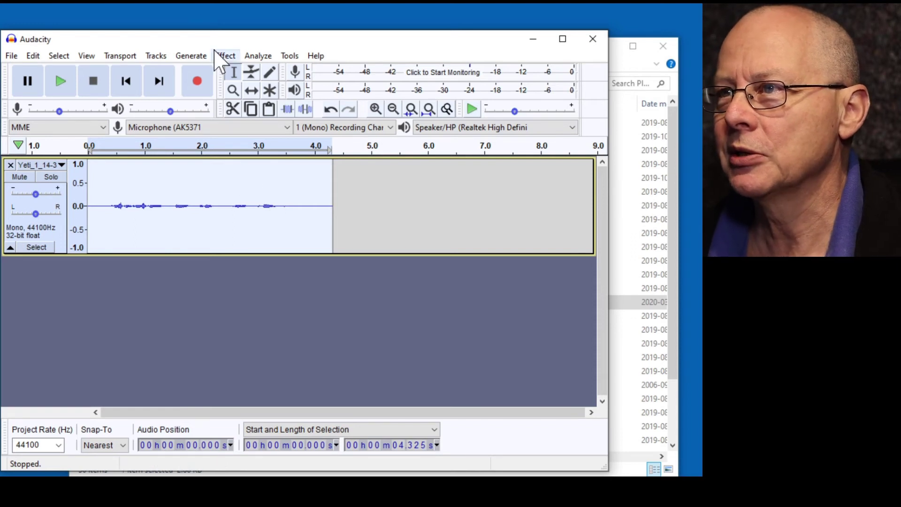
pyautogui.click(226, 54)
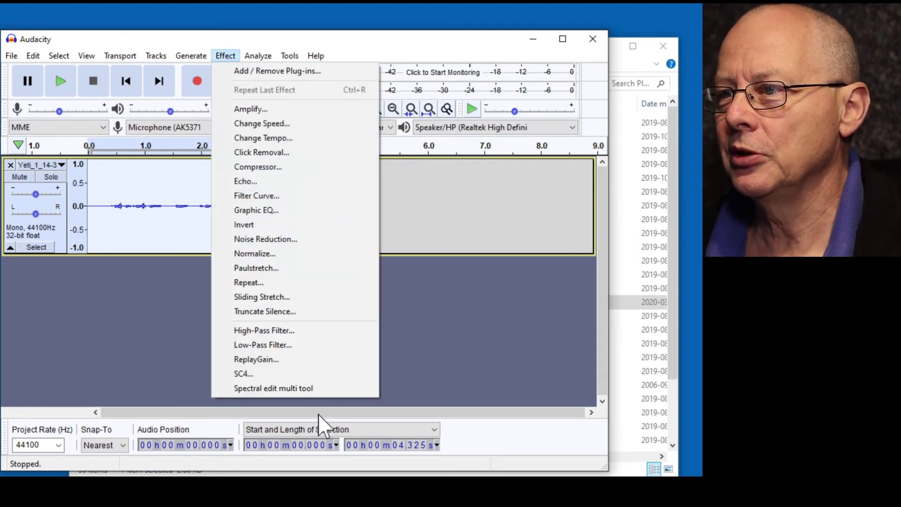
pyautogui.click(257, 359)
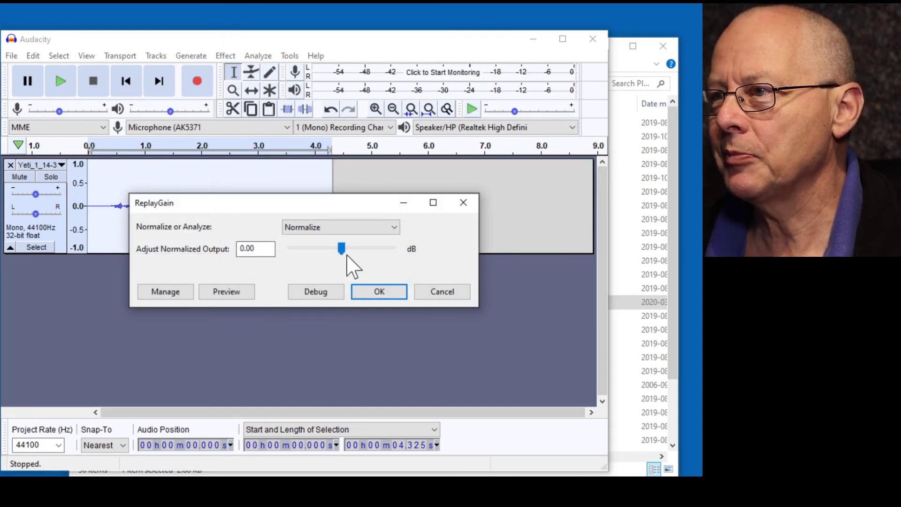
pyautogui.click(381, 292)
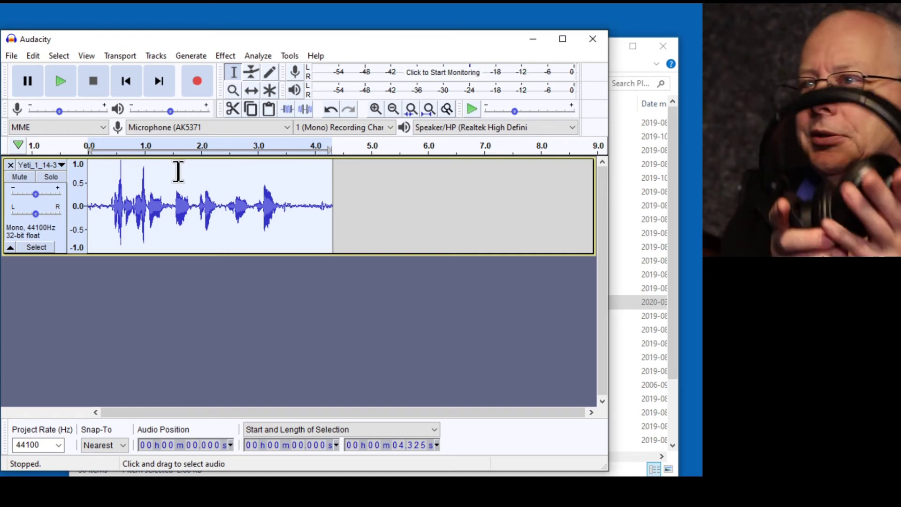
pyautogui.click(108, 149)
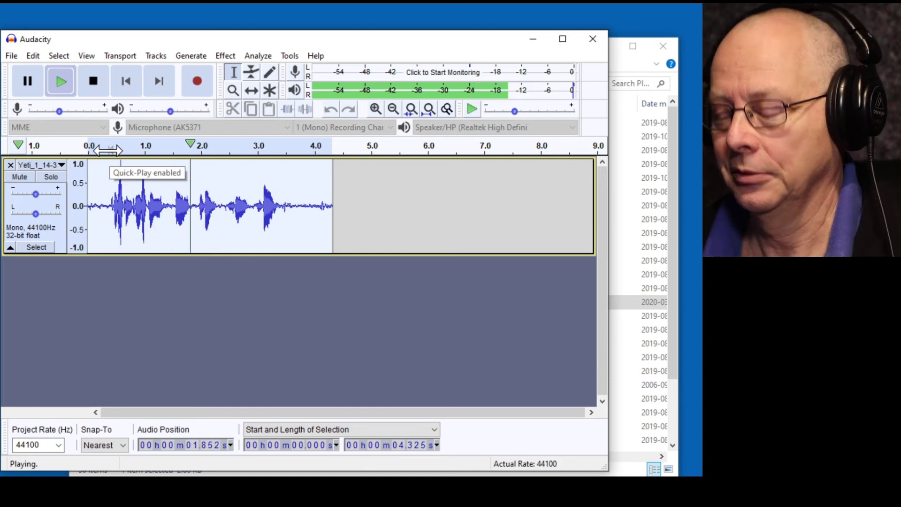
pyautogui.click(94, 82)
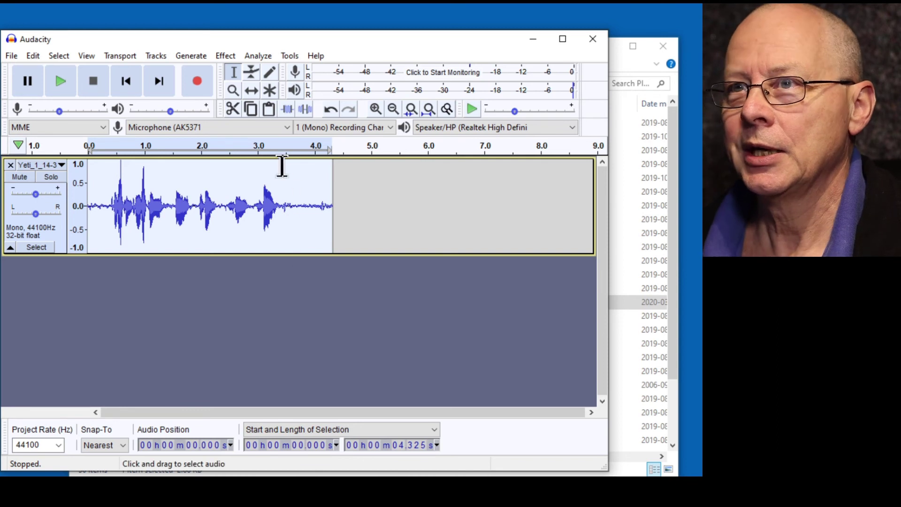
# - Export the clip to the Desktop as untitled.mp3, a 128 kbps constant-rate mono MP3
pyautogui.click(18, 57)
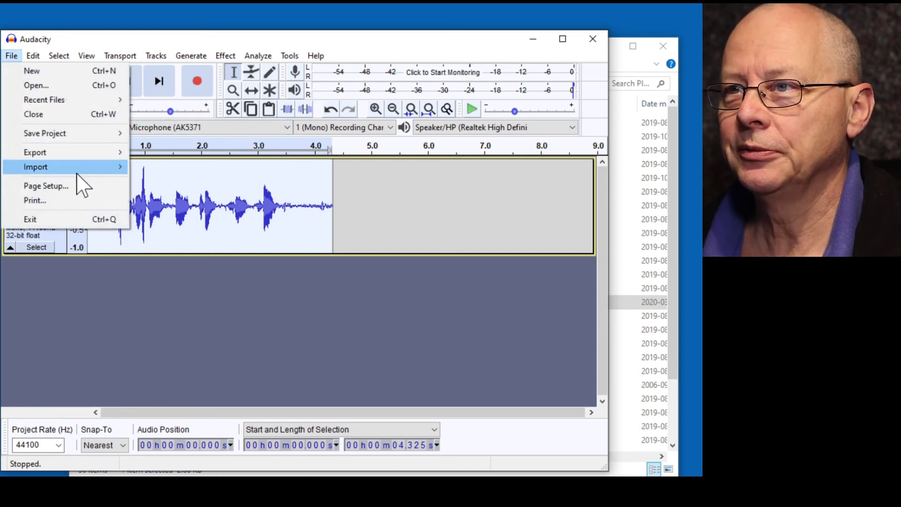
pyautogui.moveTo(88, 152)
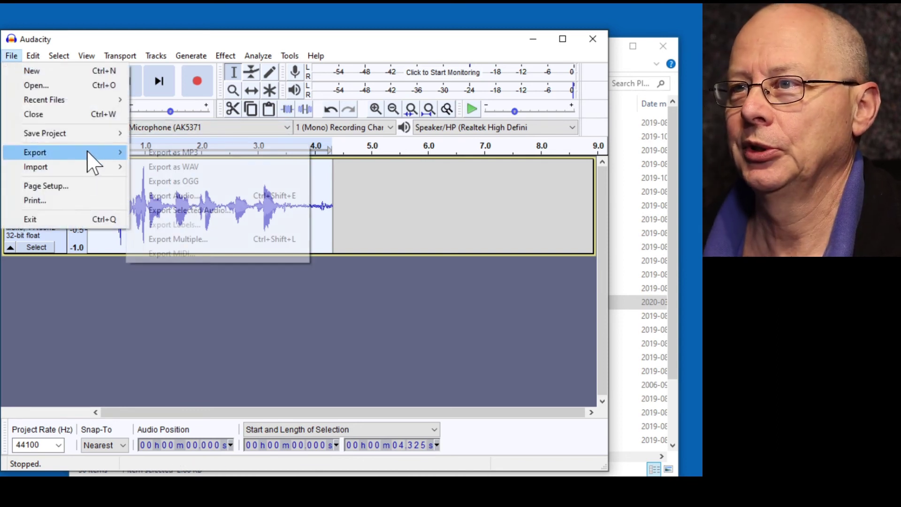
pyautogui.click(182, 153)
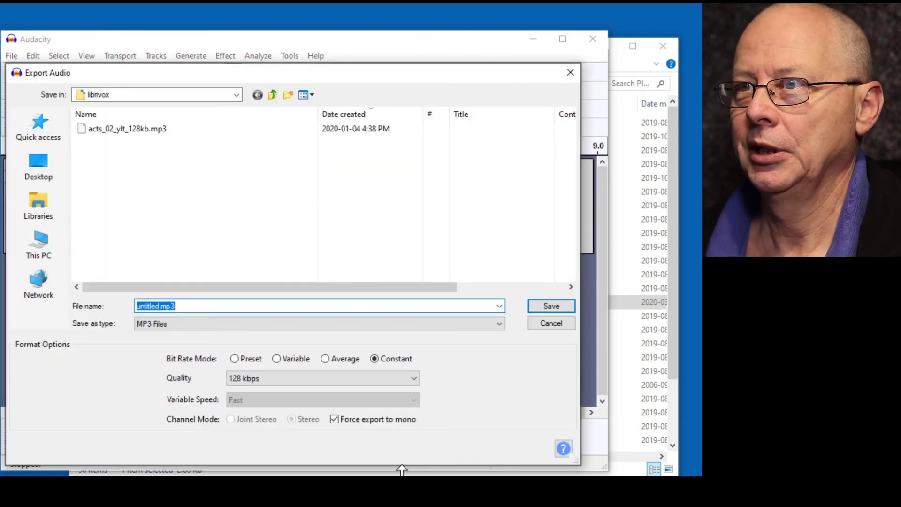
pyautogui.click(55, 173)
pyautogui.click(562, 309)
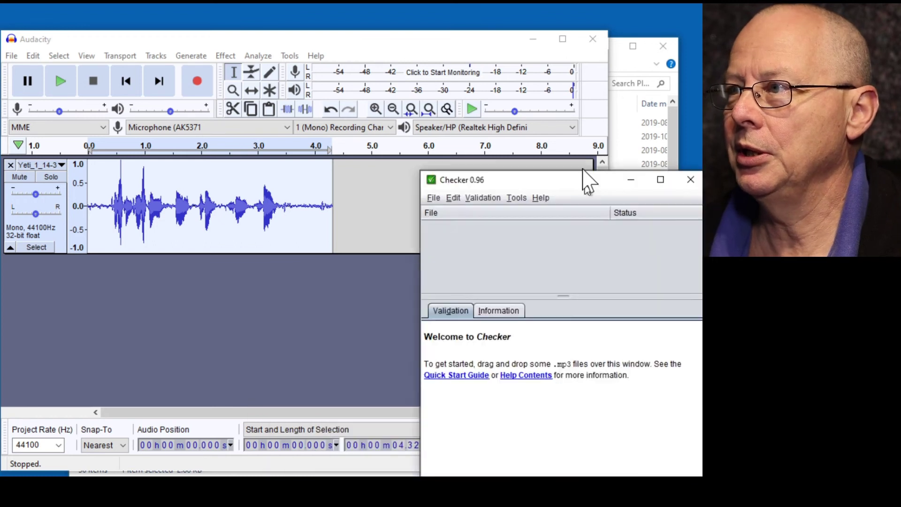
# - Validate untitled.mp3 in Checker, which flags missing underscores and high background noise, then return to Audacity
pyautogui.moveTo(587, 177); pyautogui.dragTo(507, 64)
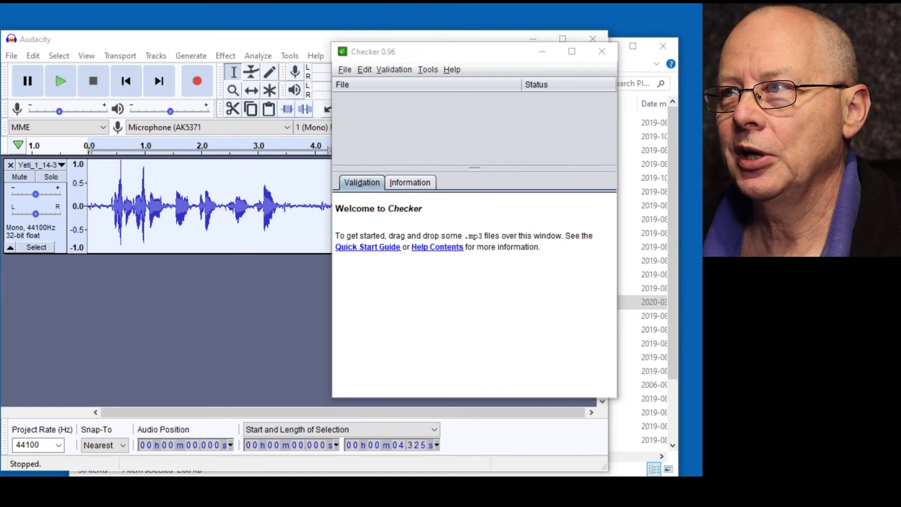
pyautogui.moveTo(671, 102); pyautogui.dragTo(517, 125)
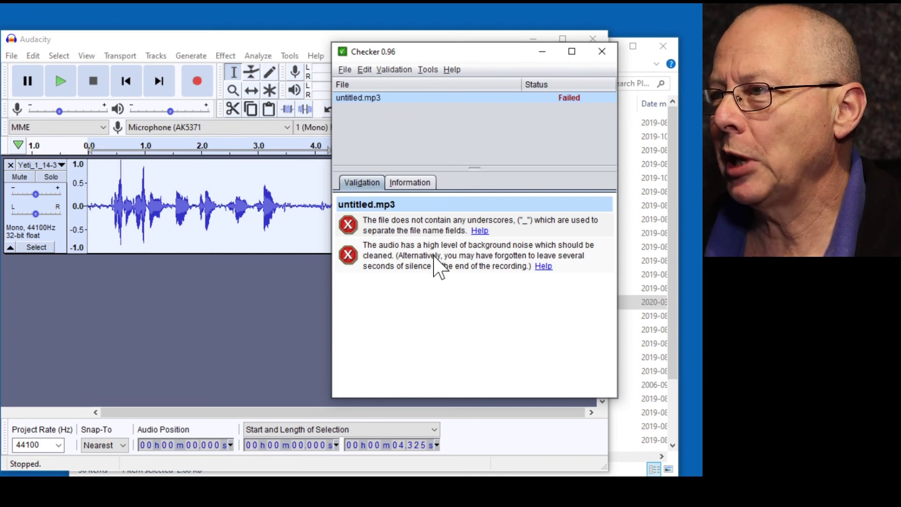
pyautogui.click(301, 237)
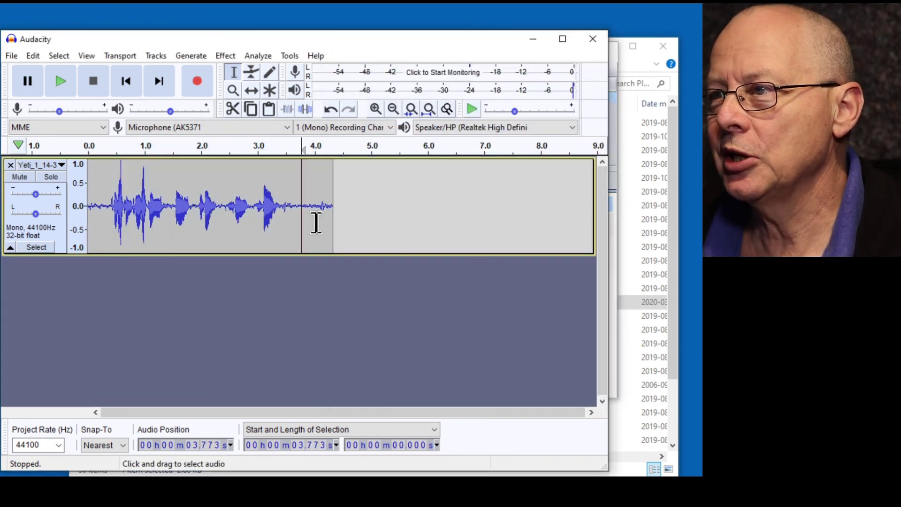
# - Switch the voice track's display to Waveform (dB) from the track name dropdown
pyautogui.click(62, 166)
pyautogui.click(70, 277)
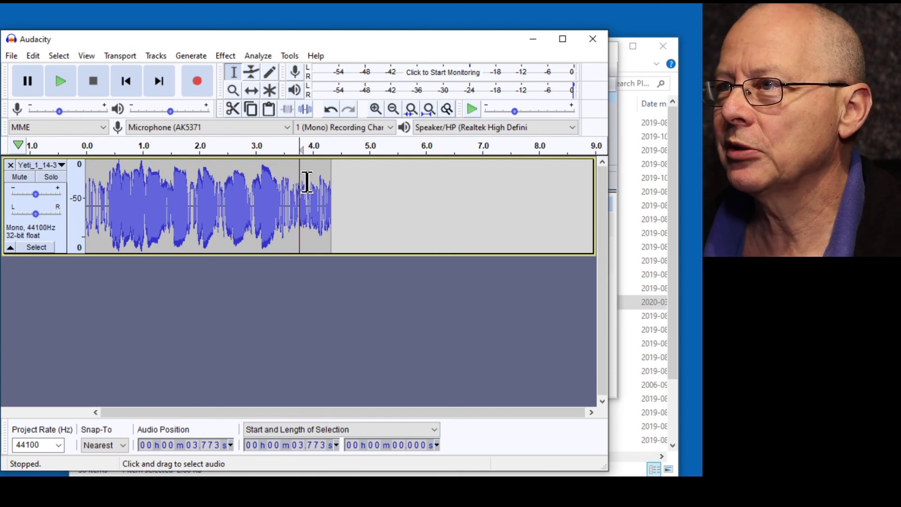
# - Minimize Audacity, view untitled.mp3's Information in Checker, and highlight the 62.0 dB background noise
pyautogui.click(533, 39)
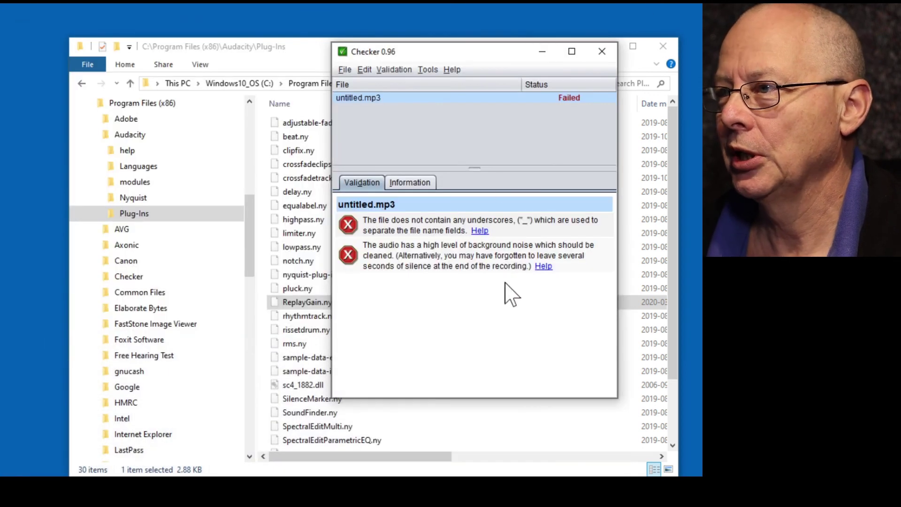
pyautogui.click(419, 182)
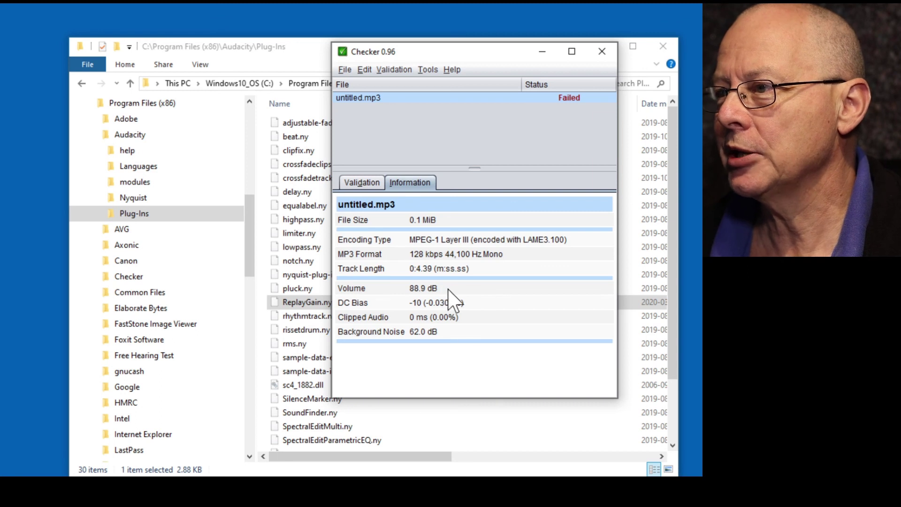
pyautogui.moveTo(406, 332); pyautogui.dragTo(438, 334)
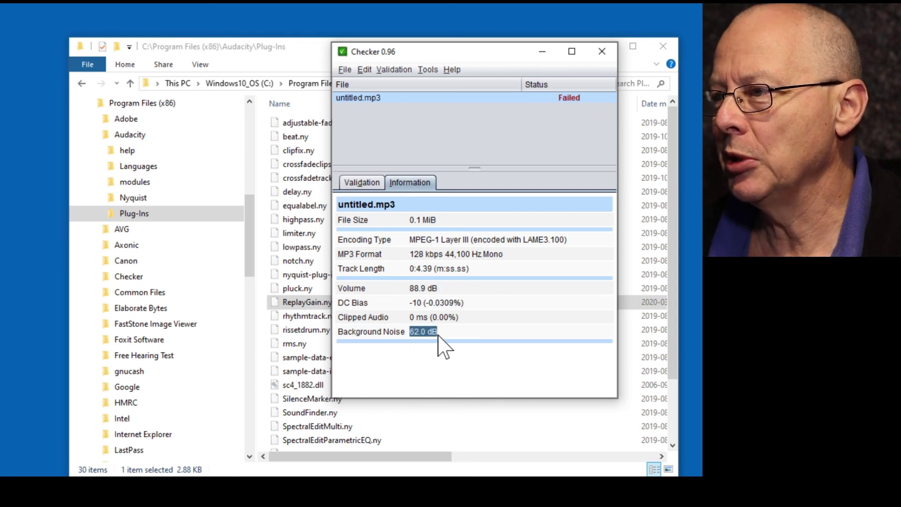